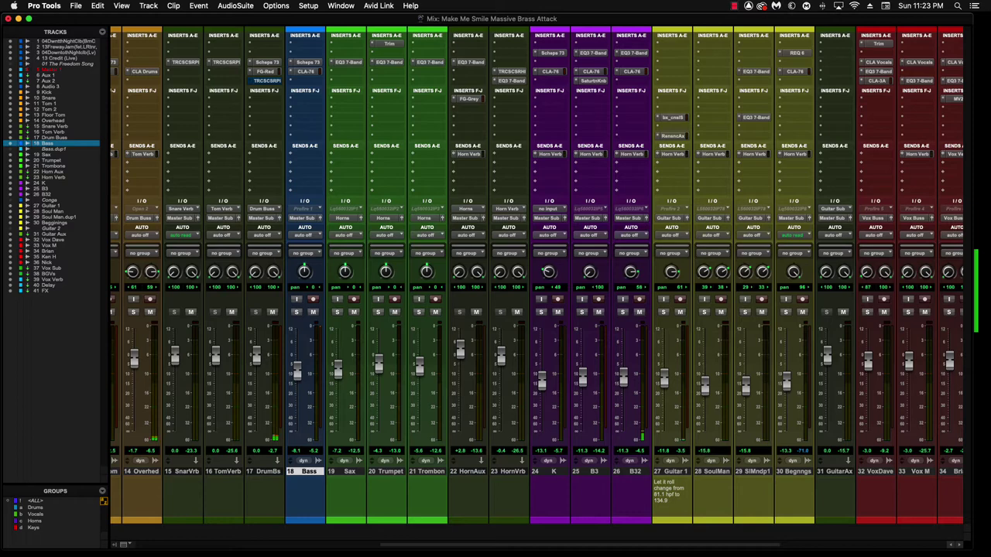
# - Start mix playback and enable the Horns group linking Sax, Trumpet and Trombone
pyautogui.press('space')
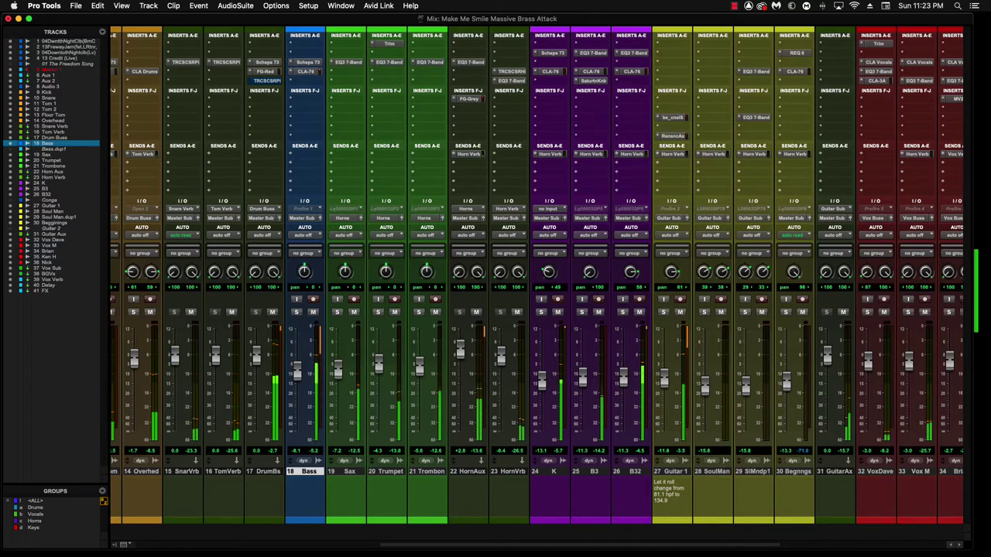
pyautogui.click(34, 521)
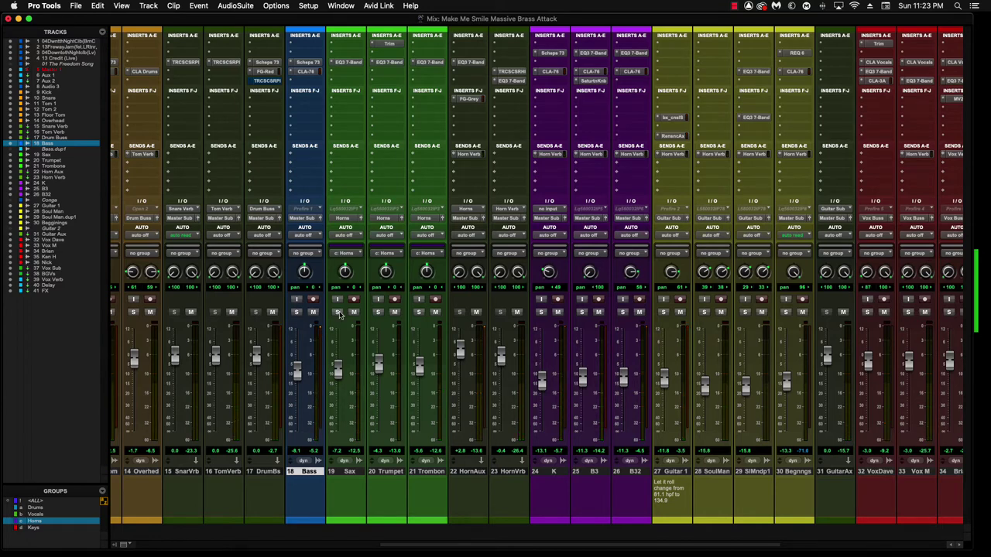
# - Solo the Sax and Trumpet/Trombone tracks and play the horns back
pyautogui.click(339, 313)
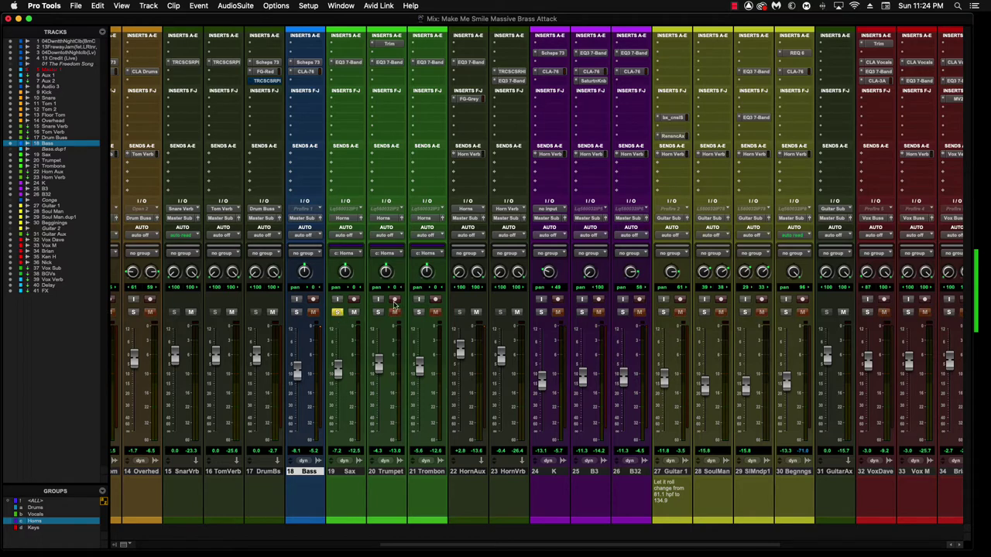
pyautogui.click(377, 313)
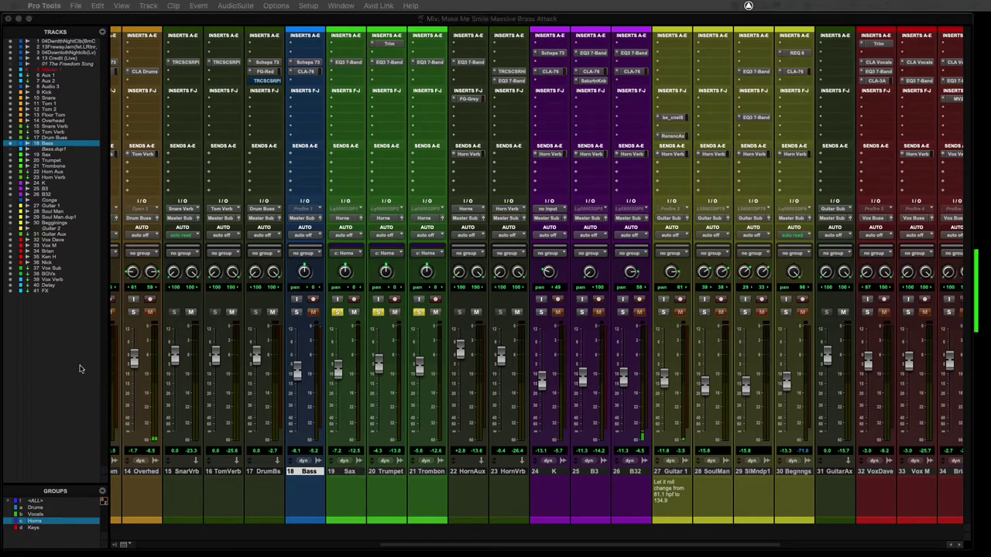
pyautogui.press('space')
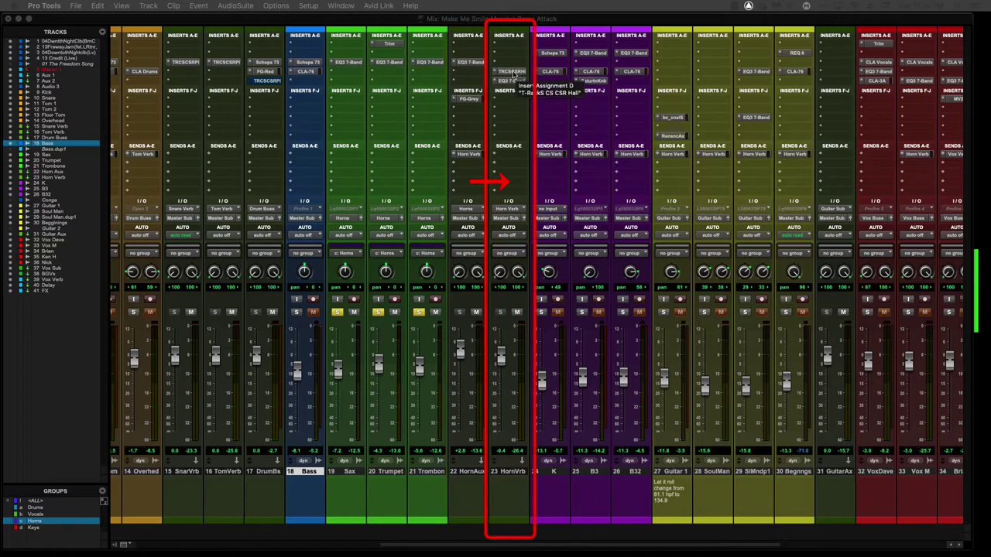
# - Show the HornVrb TRCSCSRH reverb's MBA Horns preset alongside the Horn Verb send fader window
pyautogui.click(513, 73)
pyautogui.moveTo(440, 46); pyautogui.dragTo(311, 56)
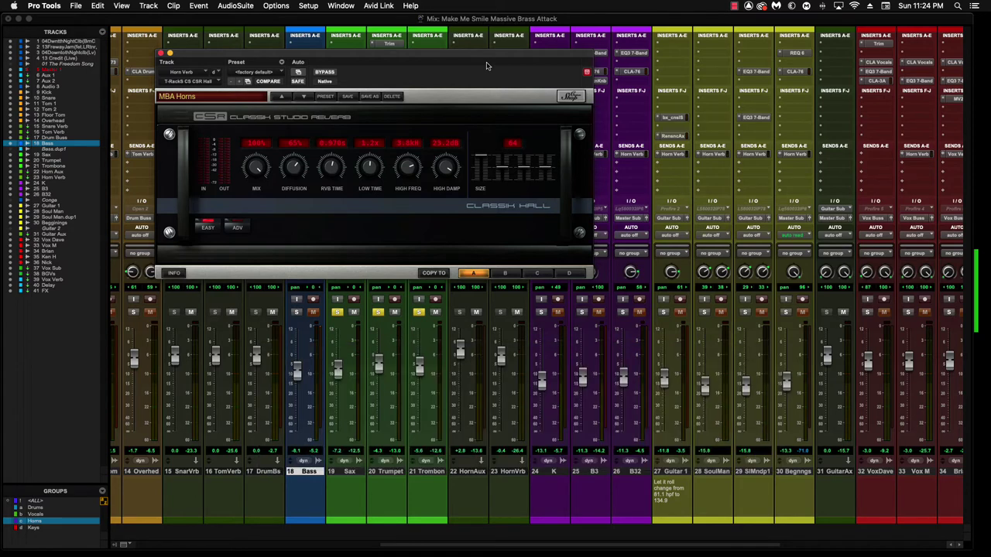
pyautogui.moveTo(486, 64); pyautogui.dragTo(429, 94)
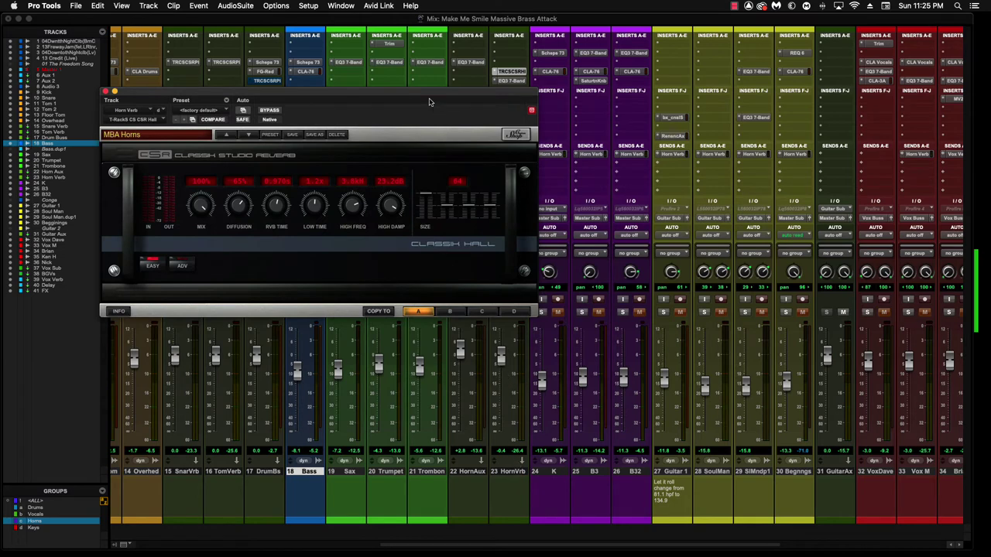
pyautogui.moveTo(430, 102); pyautogui.dragTo(744, 260)
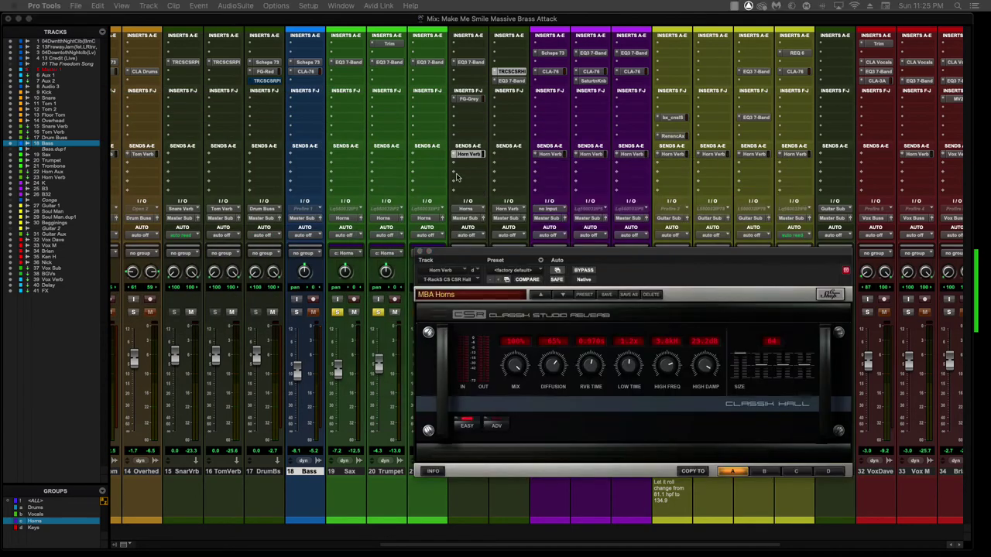
pyautogui.click(467, 154)
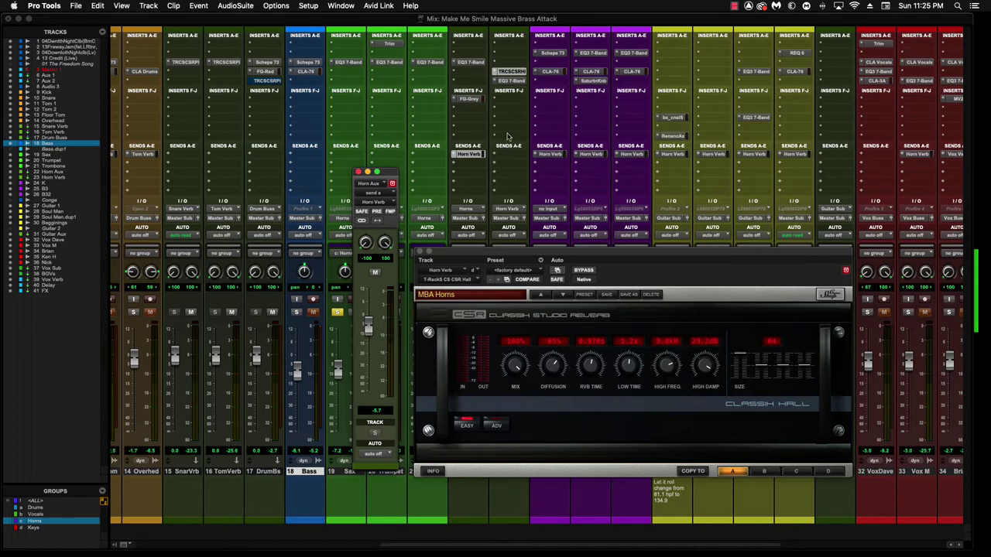
pyautogui.moveTo(559, 256); pyautogui.dragTo(618, 101)
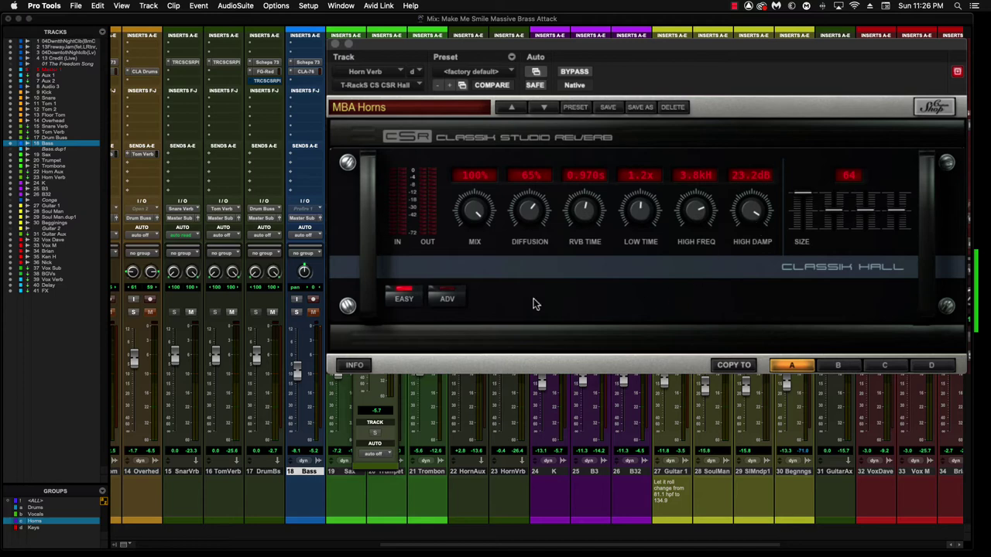
pyautogui.click(454, 302)
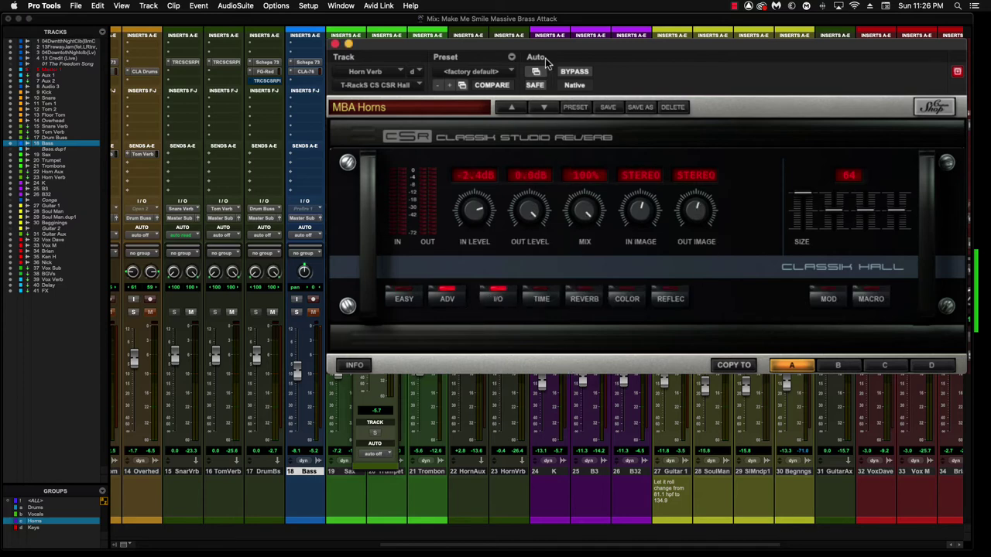
pyautogui.moveTo(544, 43); pyautogui.dragTo(538, 79)
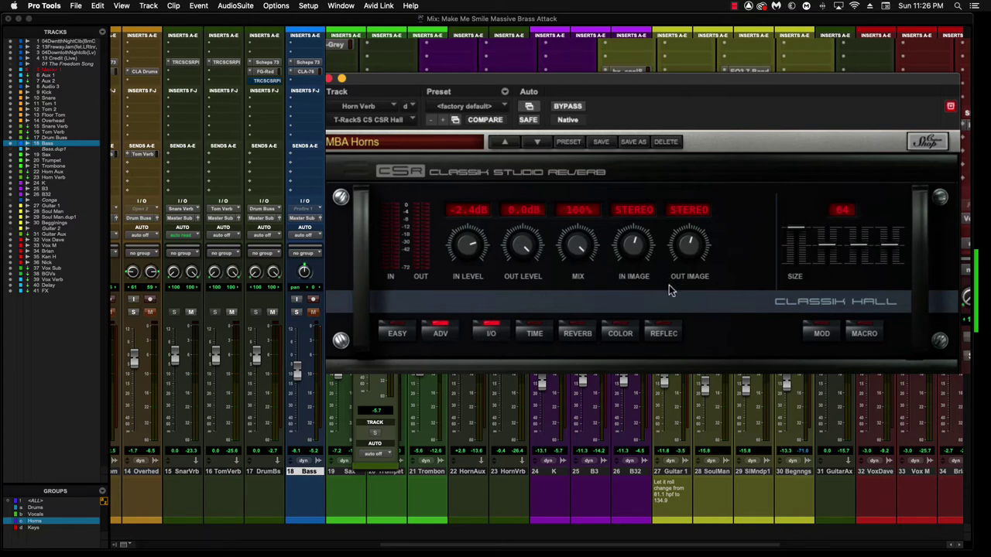
pyautogui.click(534, 333)
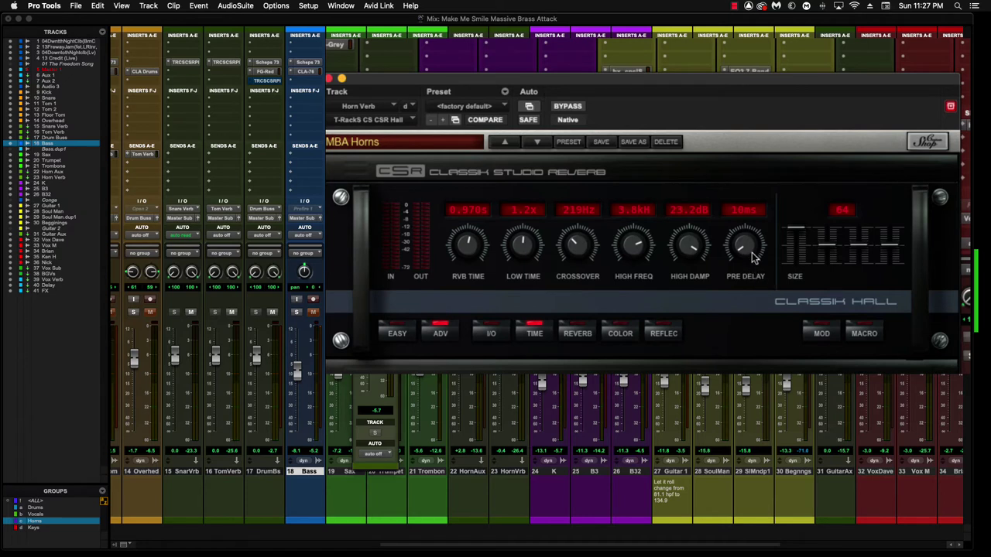
pyautogui.click(577, 334)
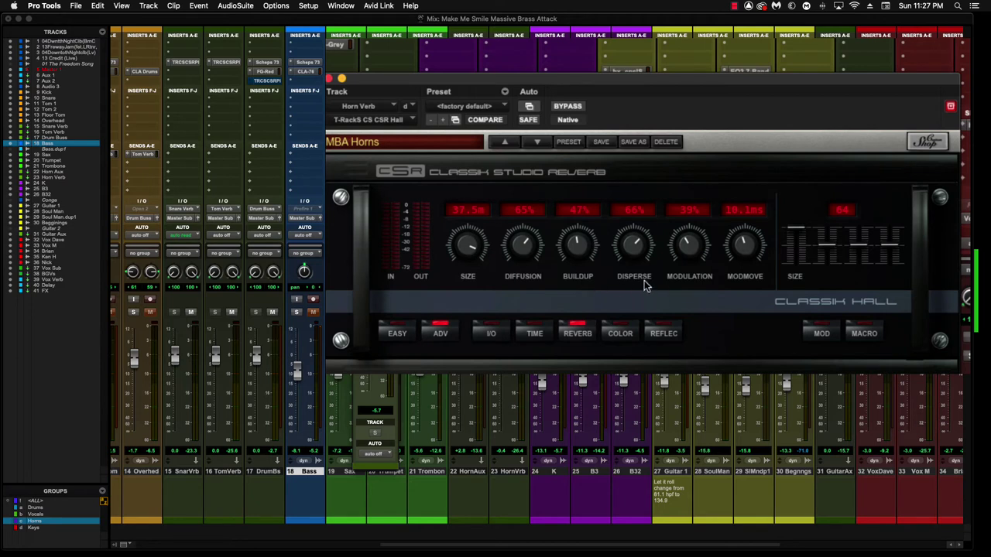
pyautogui.click(624, 337)
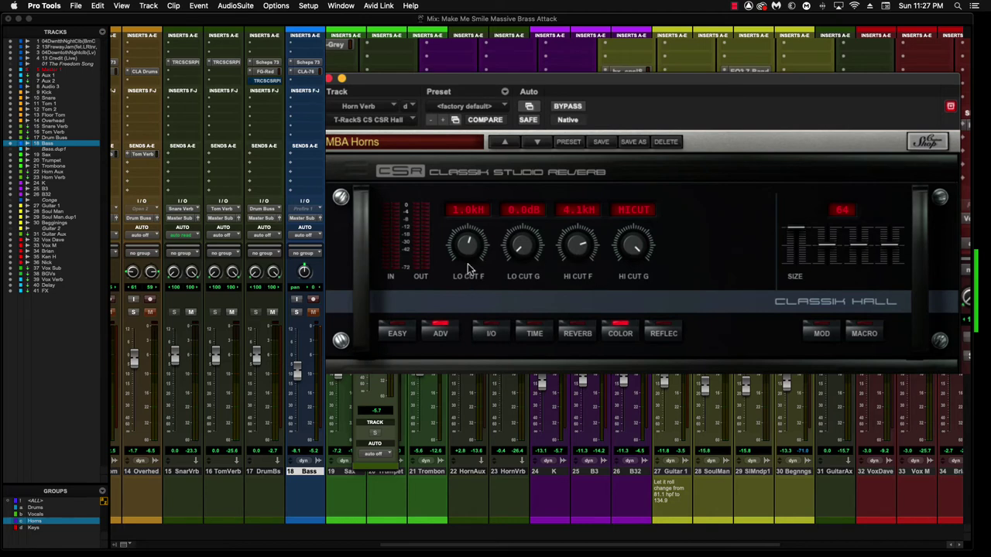
pyautogui.click(664, 337)
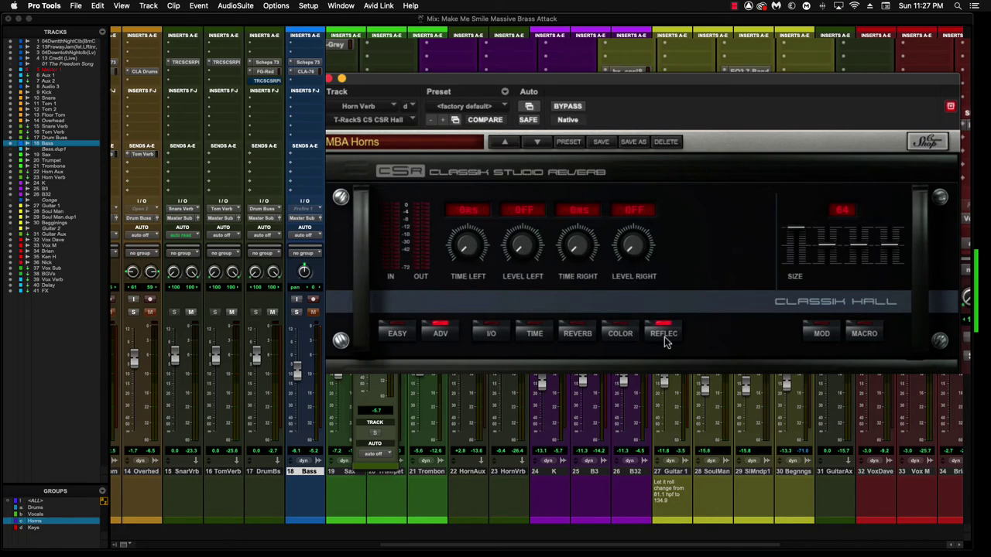
pyautogui.click(398, 336)
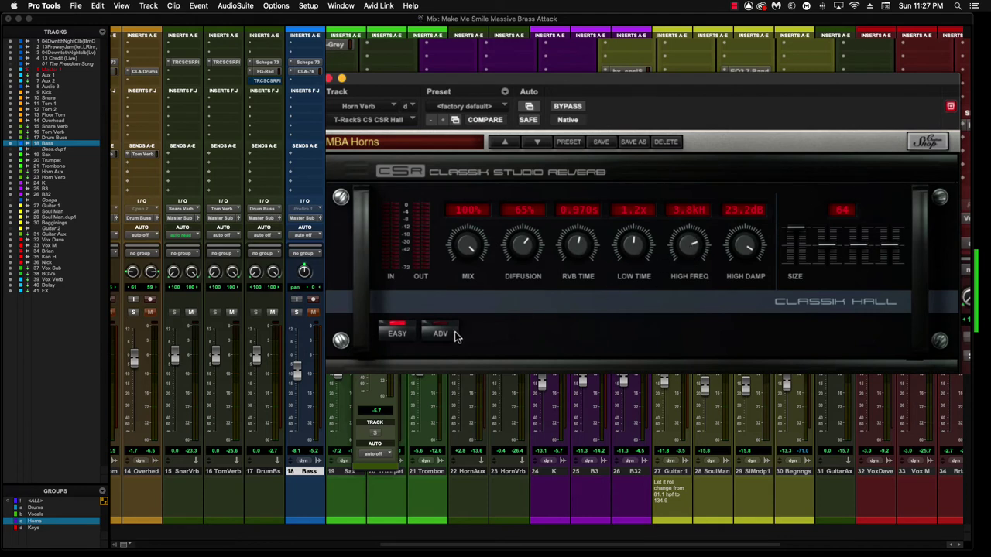
# - During playback, sweep the reverb's HIGH FREQ between 20.0 and 9.8 kHz, settle near 3.1 kHz, then close it
pyautogui.press('space')
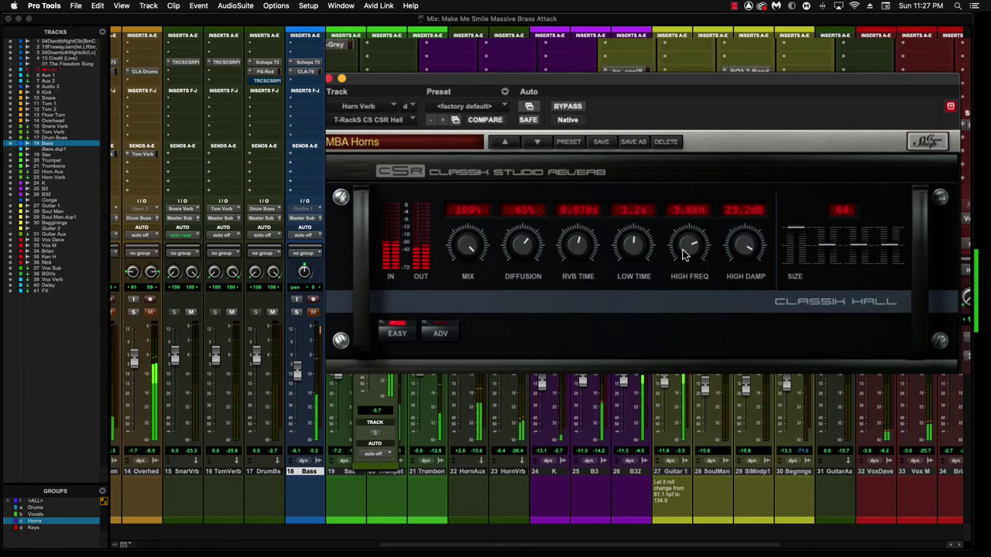
pyautogui.moveTo(684, 254); pyautogui.dragTo(682, 158)
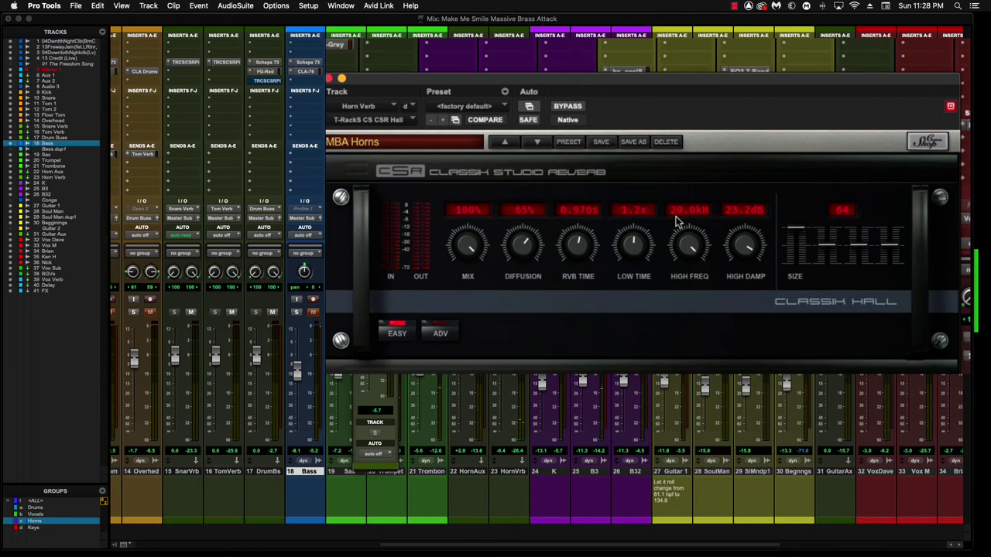
pyautogui.moveTo(683, 242); pyautogui.dragTo(682, 268)
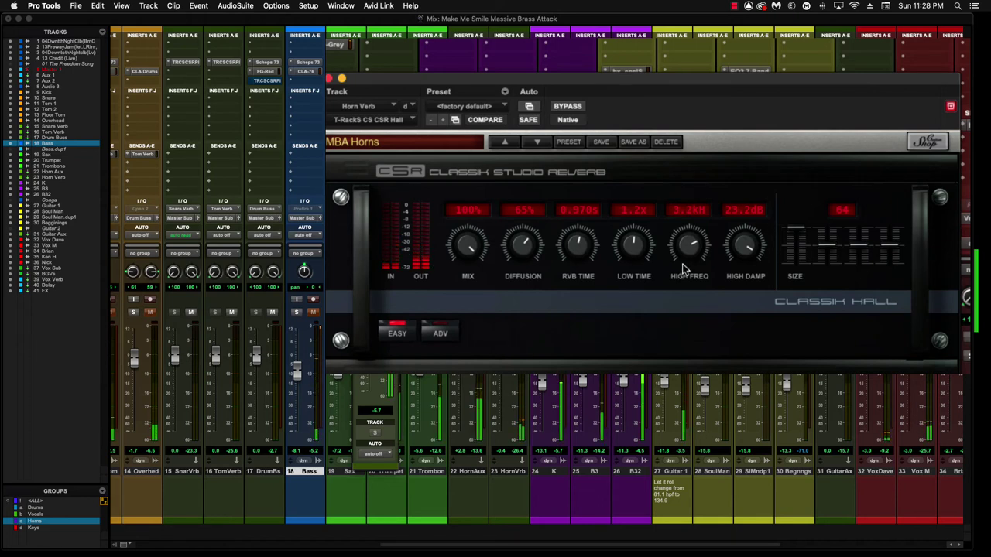
pyautogui.moveTo(684, 261)
pyautogui.mouseDown()
pyautogui.moveTo(682, 175)
pyautogui.moveTo(685, 276)
pyautogui.mouseUp()
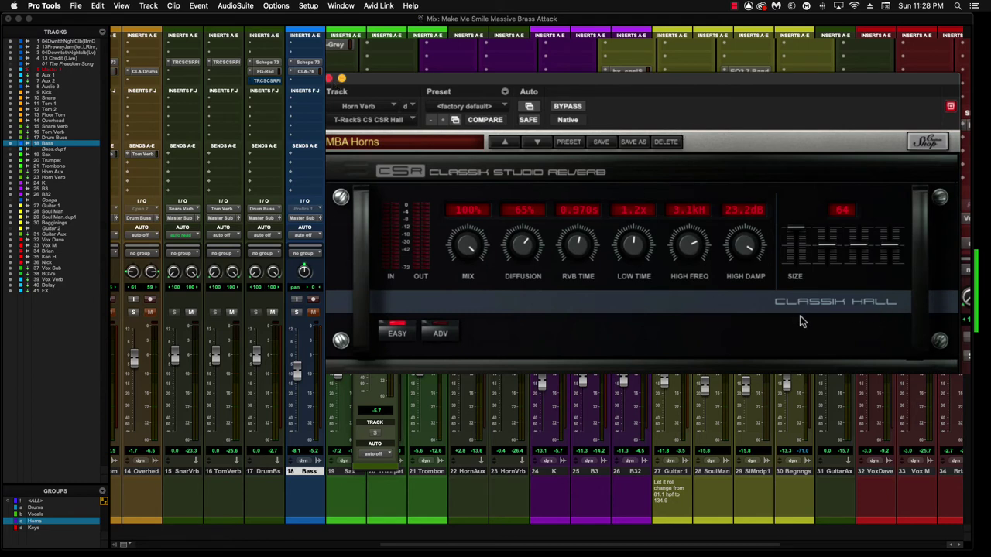
pyautogui.click(328, 79)
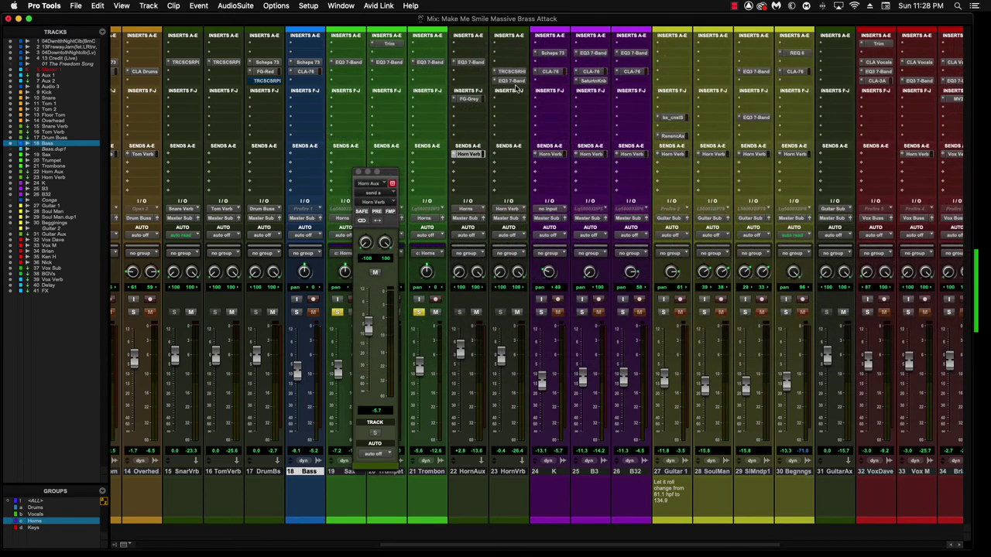
pyautogui.click(512, 81)
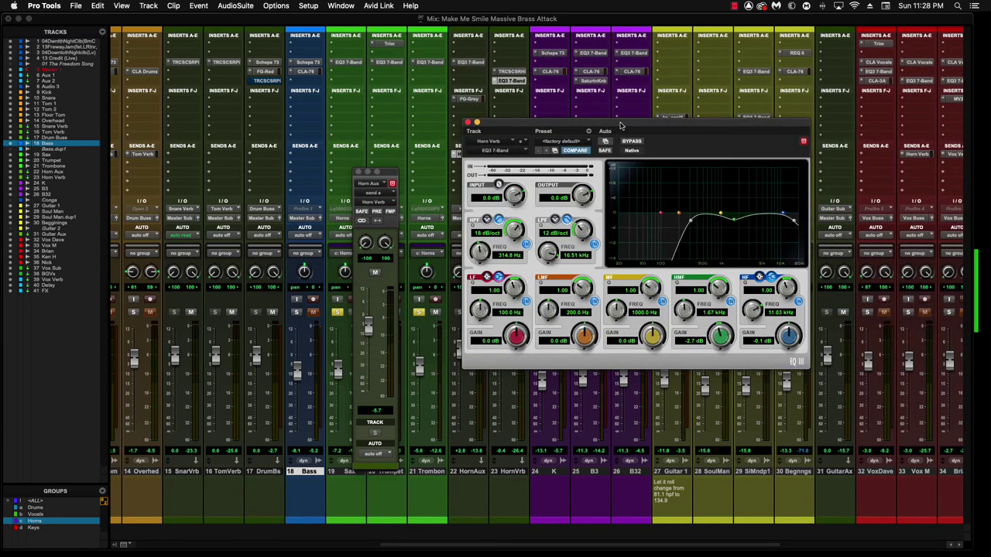
pyautogui.moveTo(620, 125)
pyautogui.mouseDown()
pyautogui.moveTo(608, 147)
pyautogui.moveTo(617, 140)
pyautogui.mouseUp()
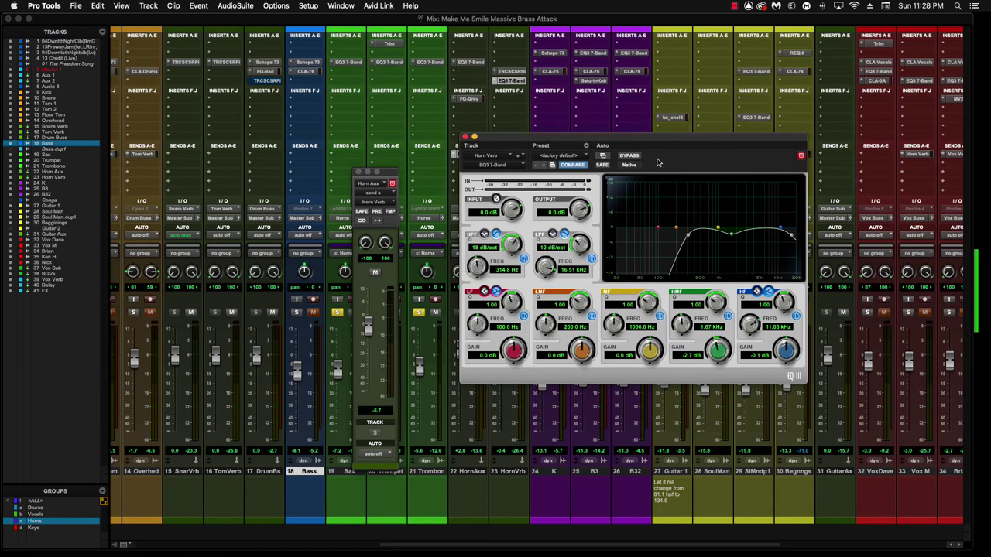
pyautogui.press('space')
pyautogui.click(629, 156)
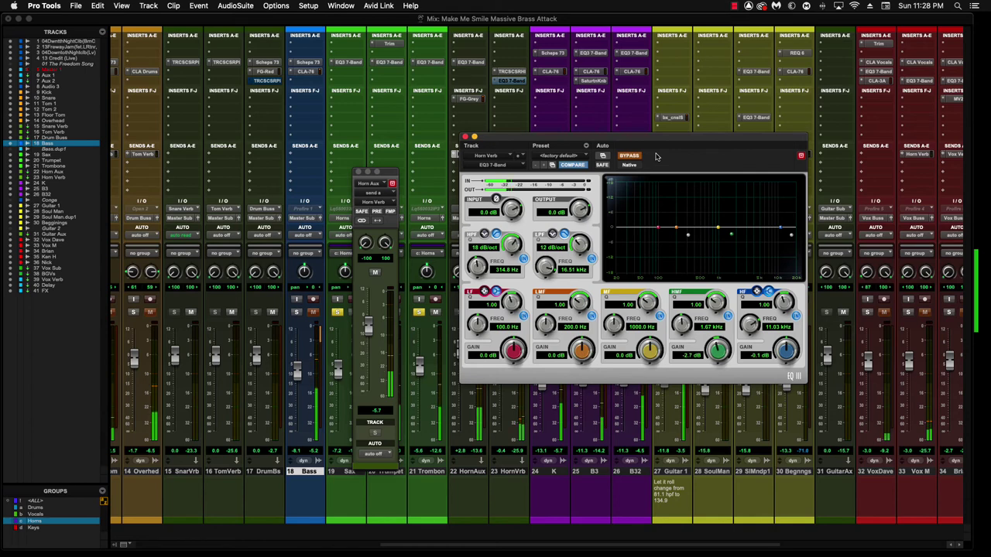
pyautogui.click(637, 156)
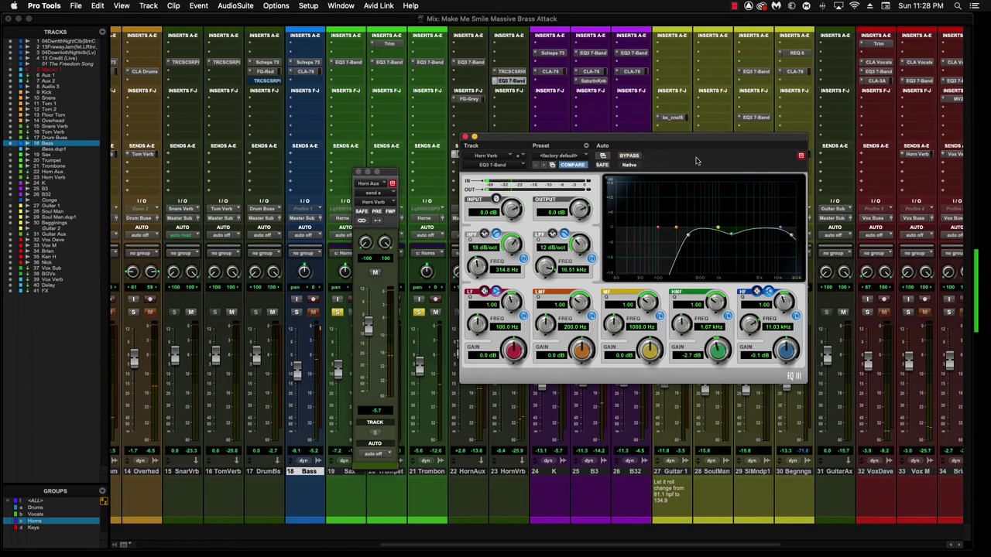
pyautogui.click(635, 158)
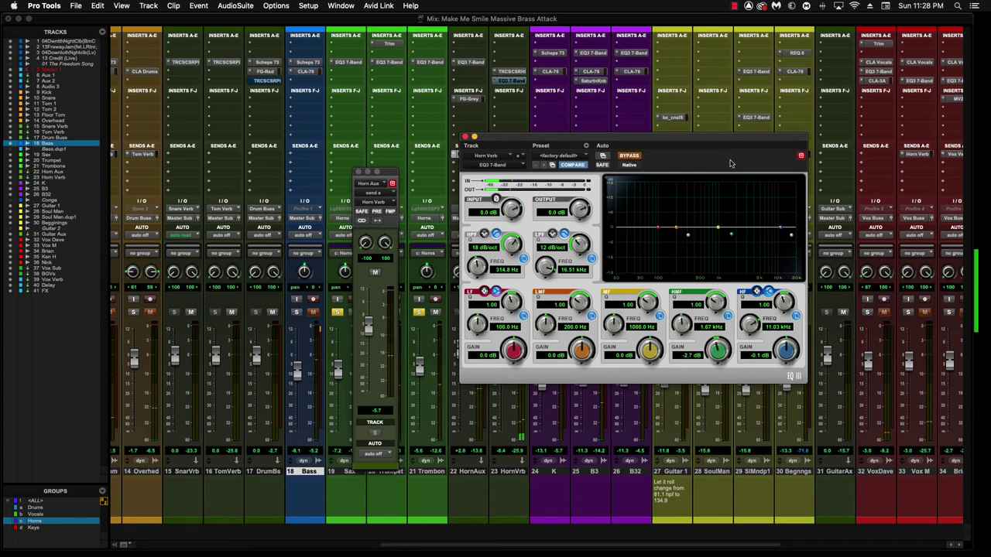
pyautogui.click(635, 157)
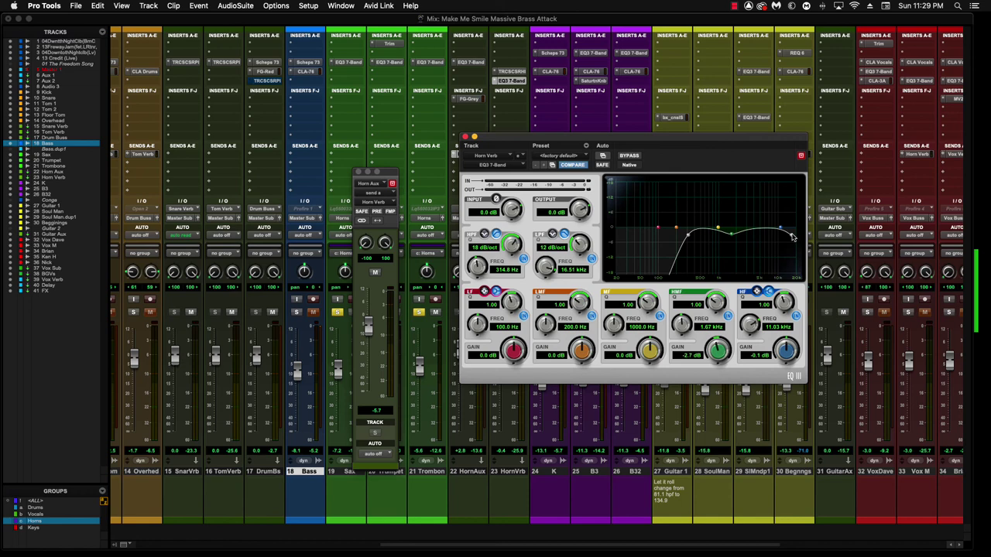
pyautogui.click(465, 137)
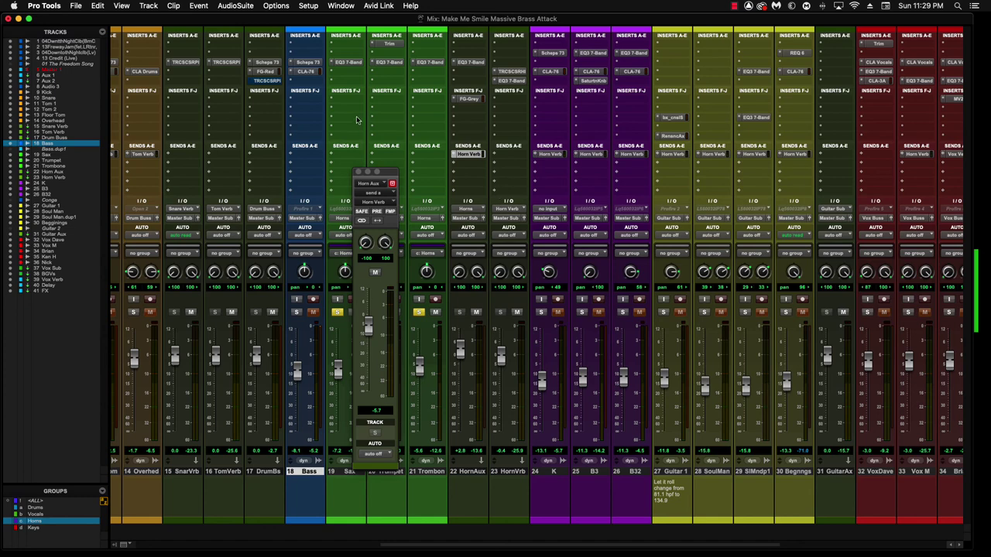
# - Swap the Horn Verb send fader for the reopened HornVerb Classik Hall reverb, positioned up-left
pyautogui.click(358, 172)
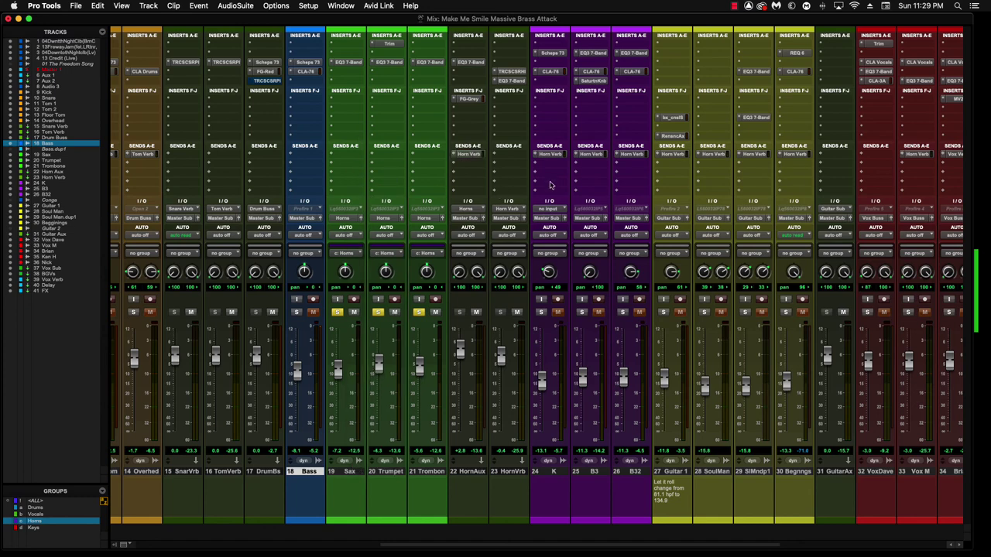
pyautogui.click(521, 72)
pyautogui.moveTo(681, 142); pyautogui.dragTo(578, 122)
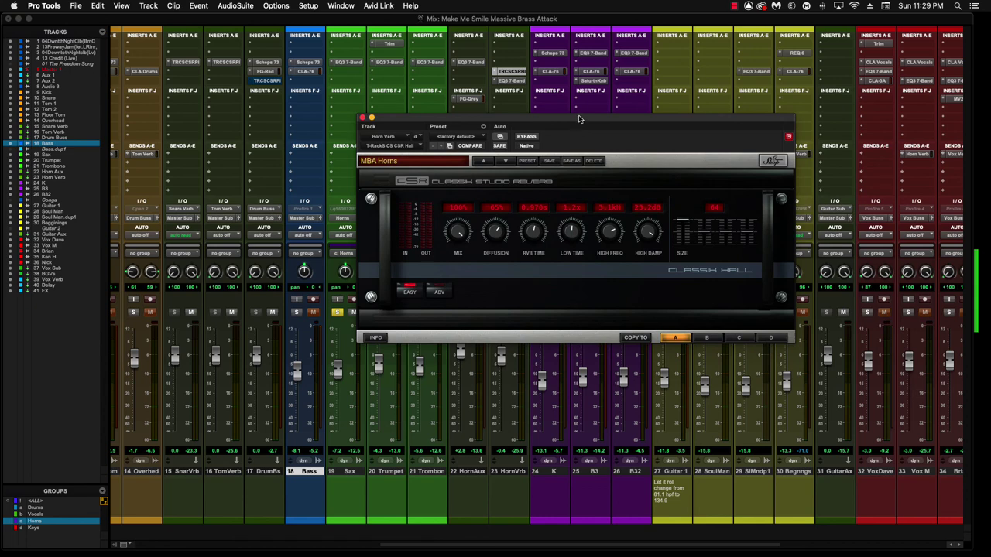